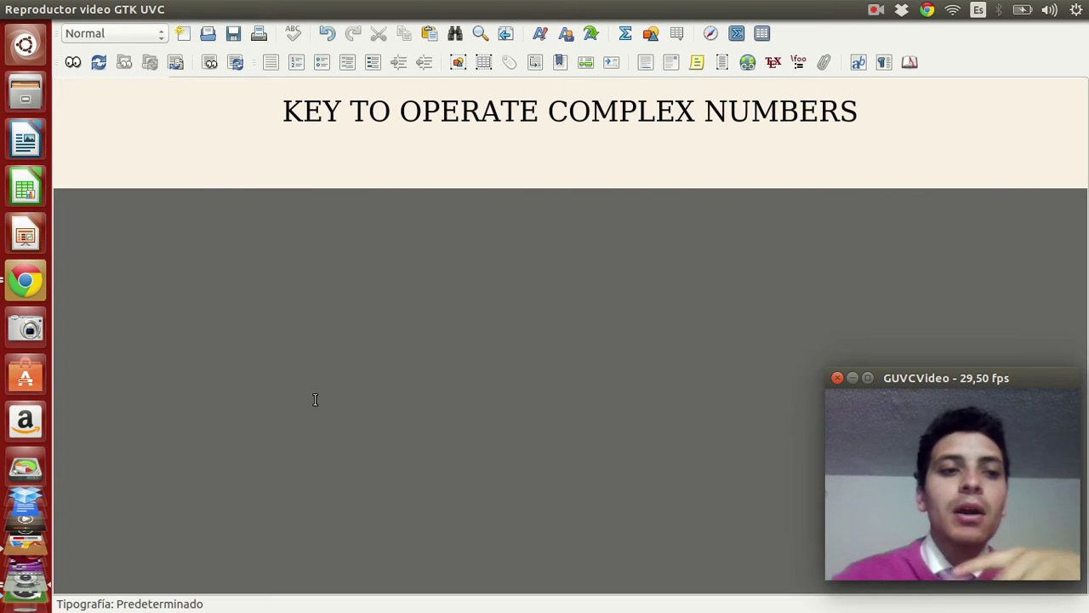
- Add an unnumbered Sección* heading 'REMEMBER' on the line below the title
left_click(190, 160)
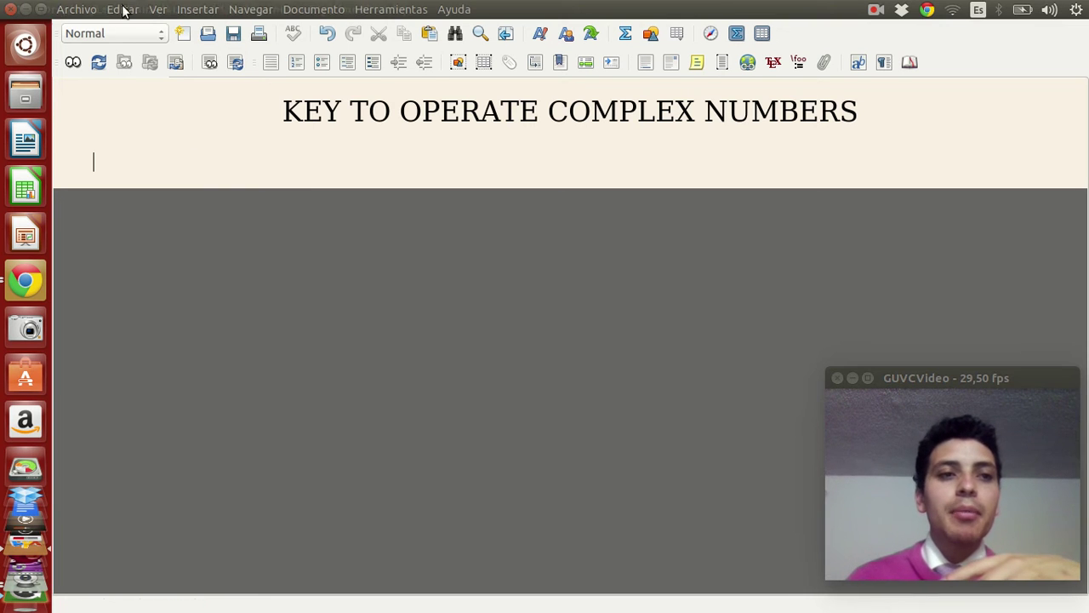
left_click(153, 32)
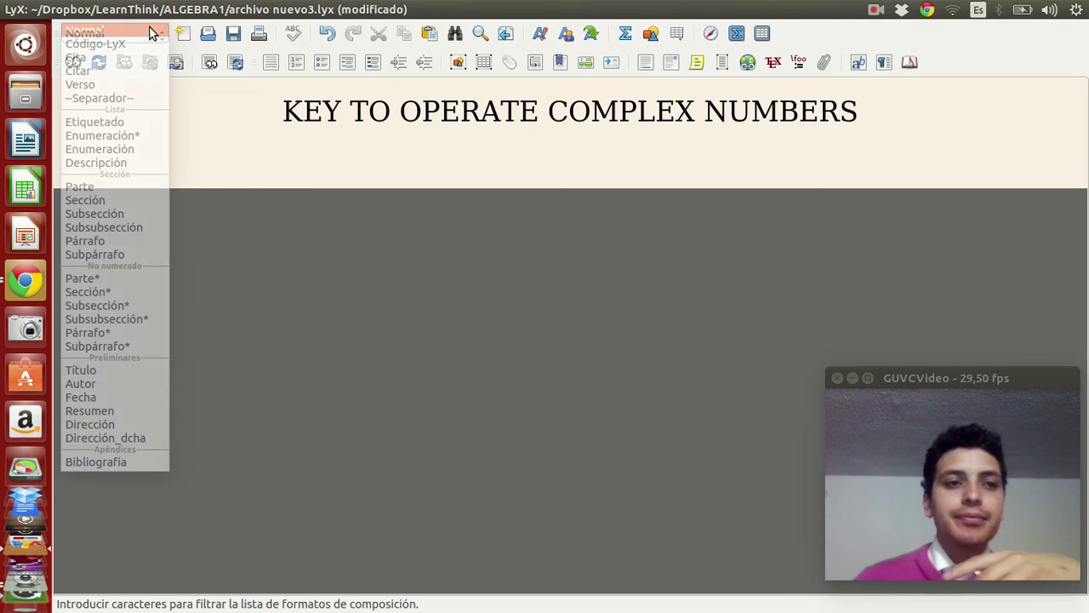
left_click(116, 292)
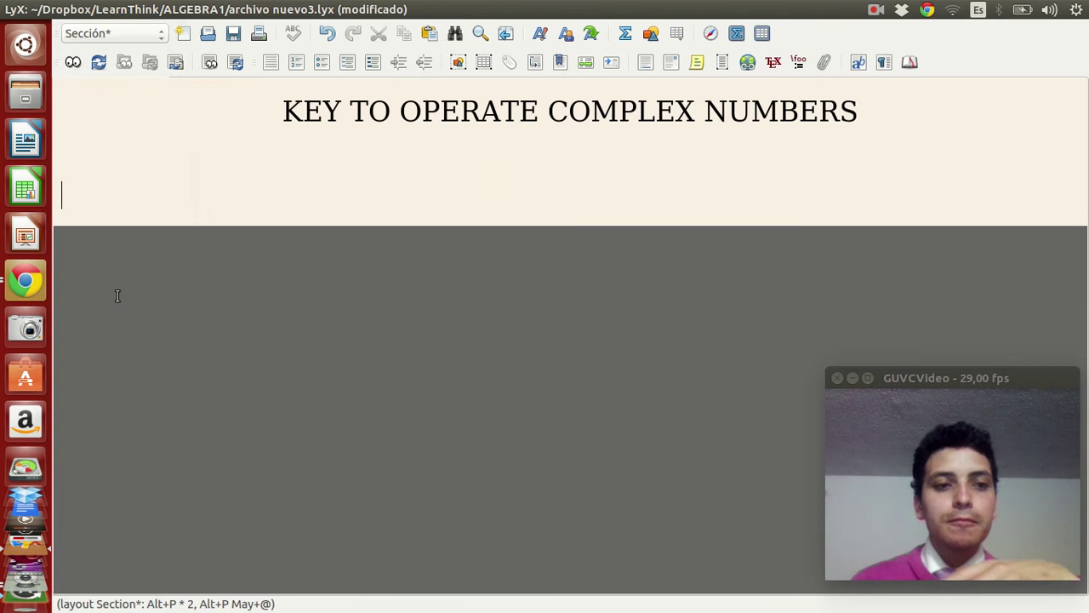
key("Caps_Lock")
type("RE")
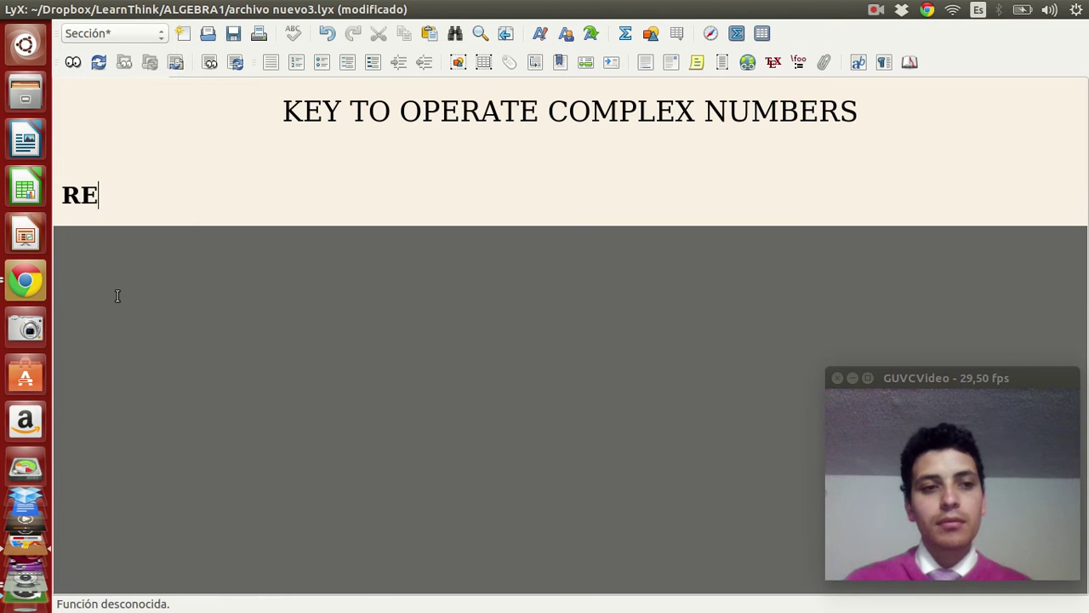
type("MEMBER")
- Start a paragraph with the sentence 'Complex numbers are numbers of the form'
key("Return")
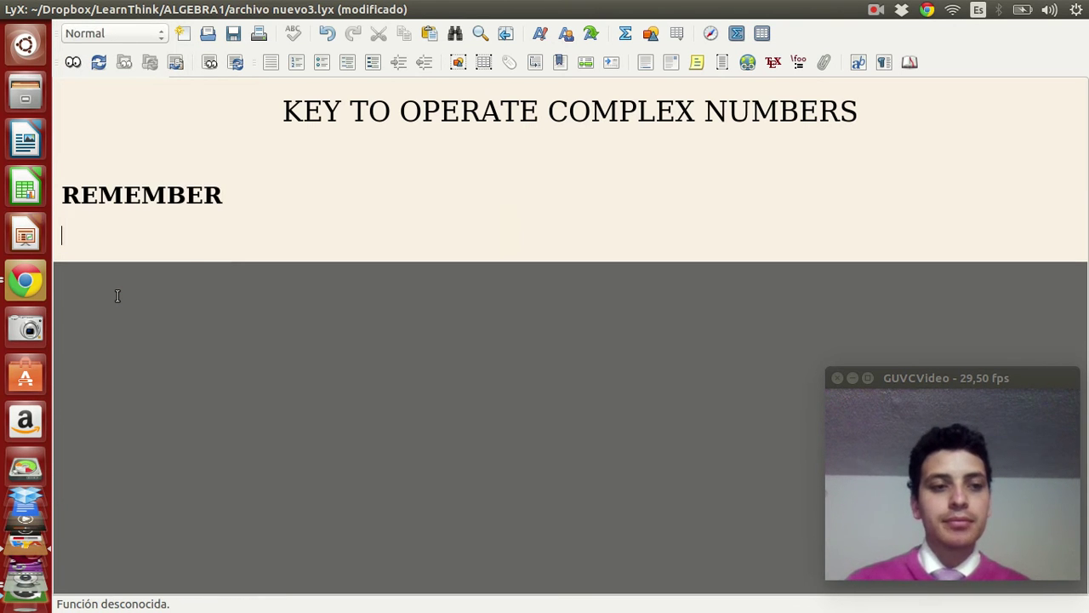
key("Caps_Lock")
type("Complex numbers ")
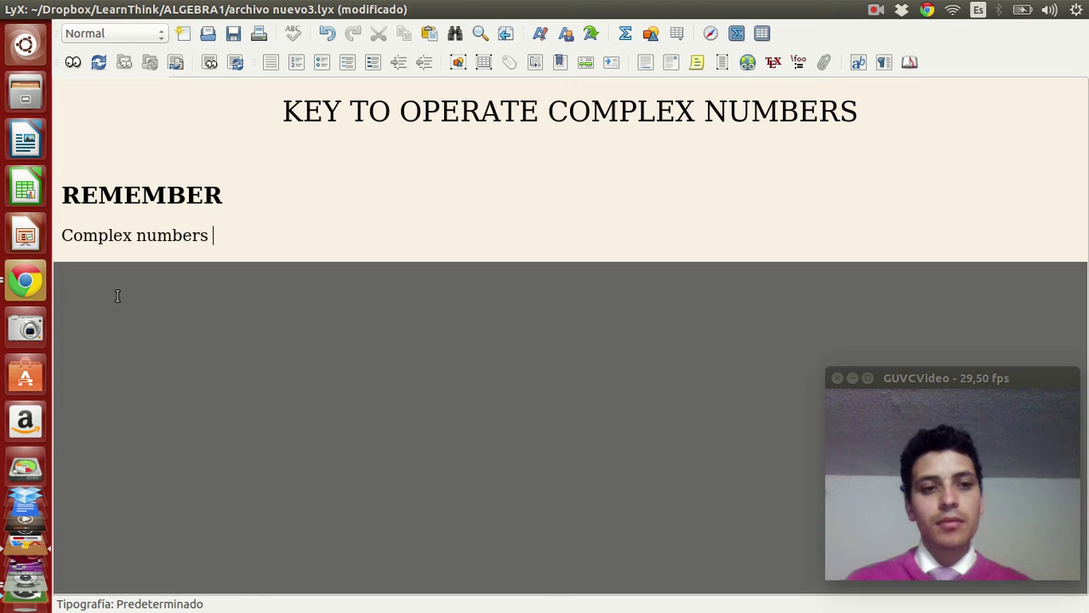
type("are numbers of the form")
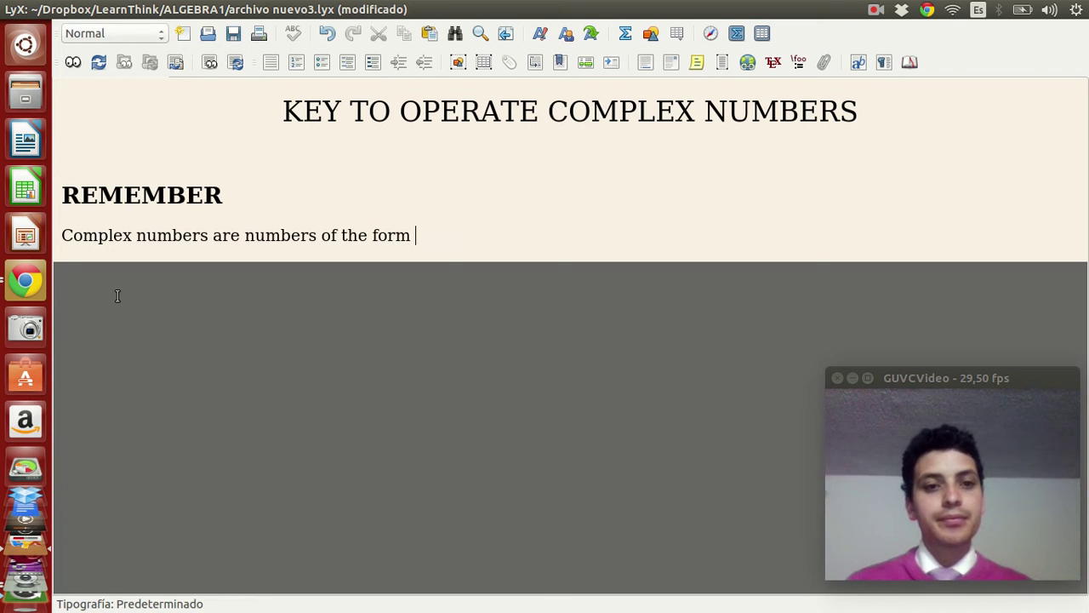
- Finish the sentence with the inline formula a + ib, then begin a new line
mouse_move(76, 9)
left_click(186, 11)
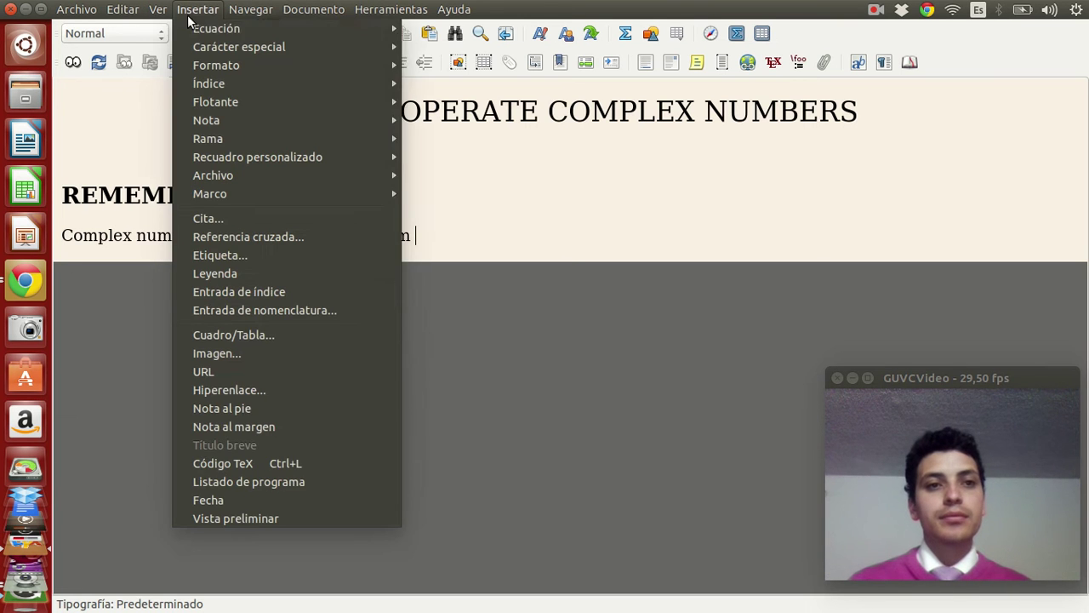
mouse_move(221, 29)
left_click(431, 29)
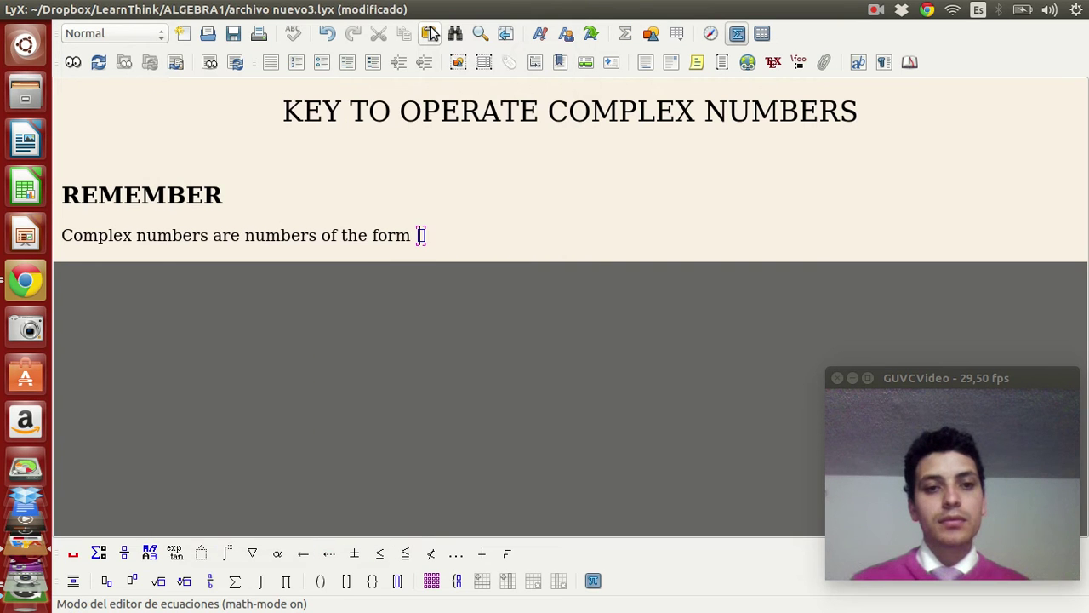
type("a + ib")
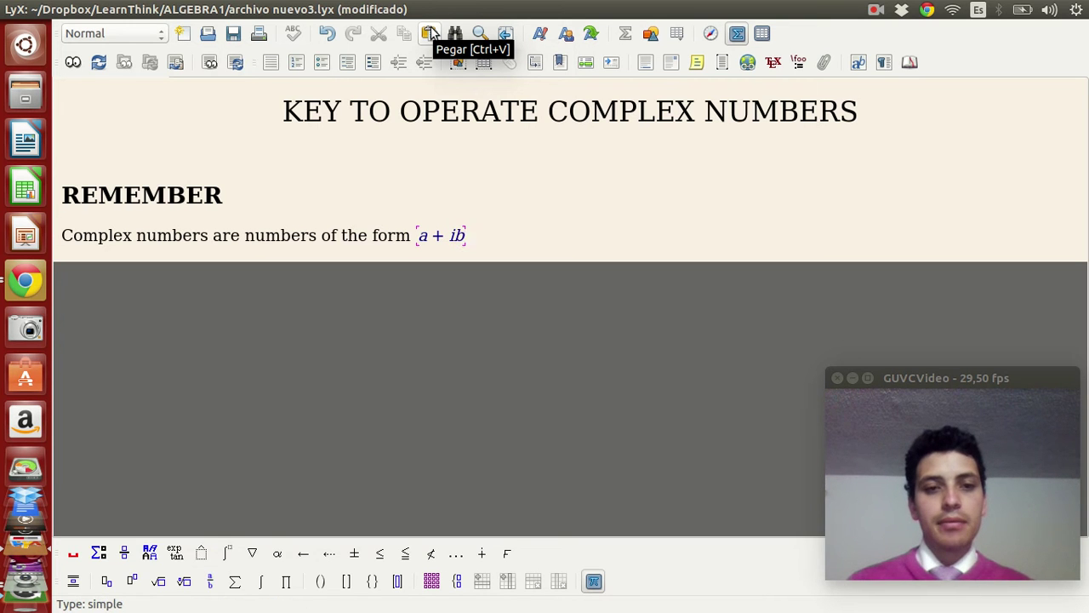
key("Right")
key("Return")
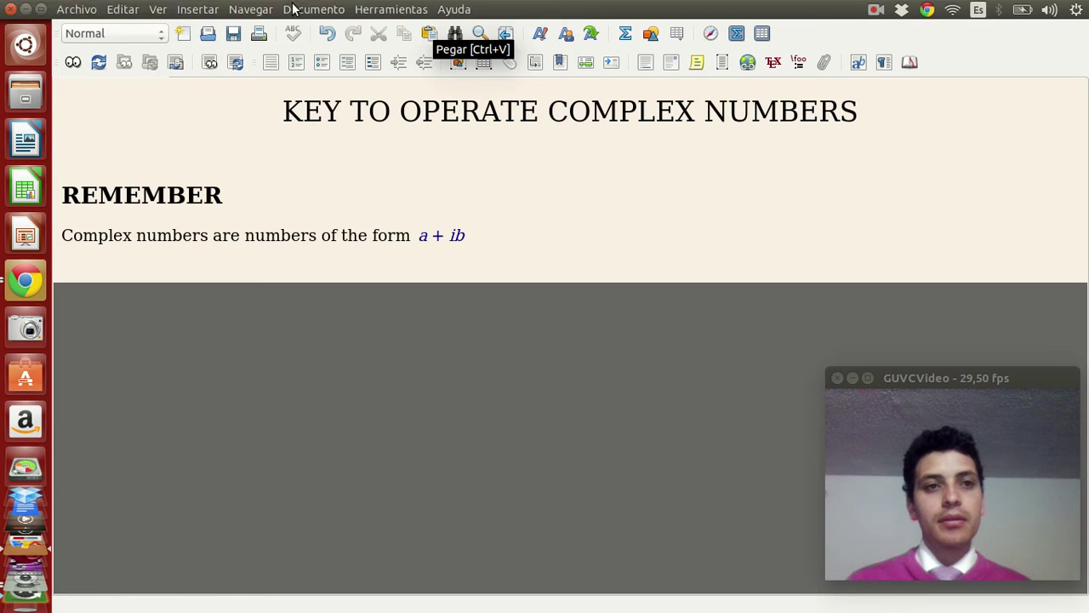
- Type the line 'i is called the imaginary unit', with i as an inline formula
left_click(221, 9)
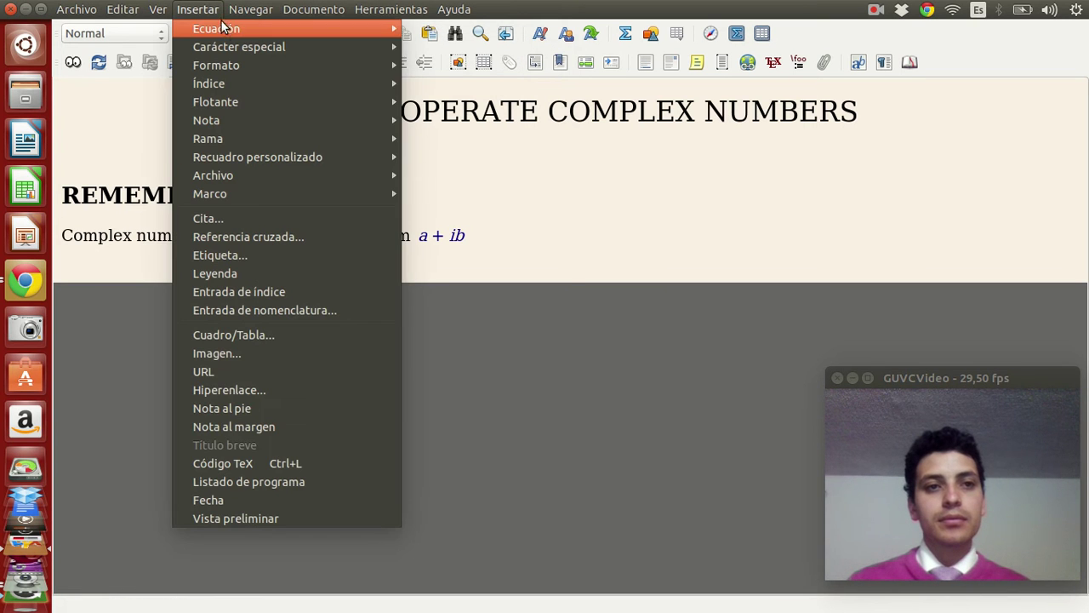
mouse_move(245, 25)
left_click(491, 24)
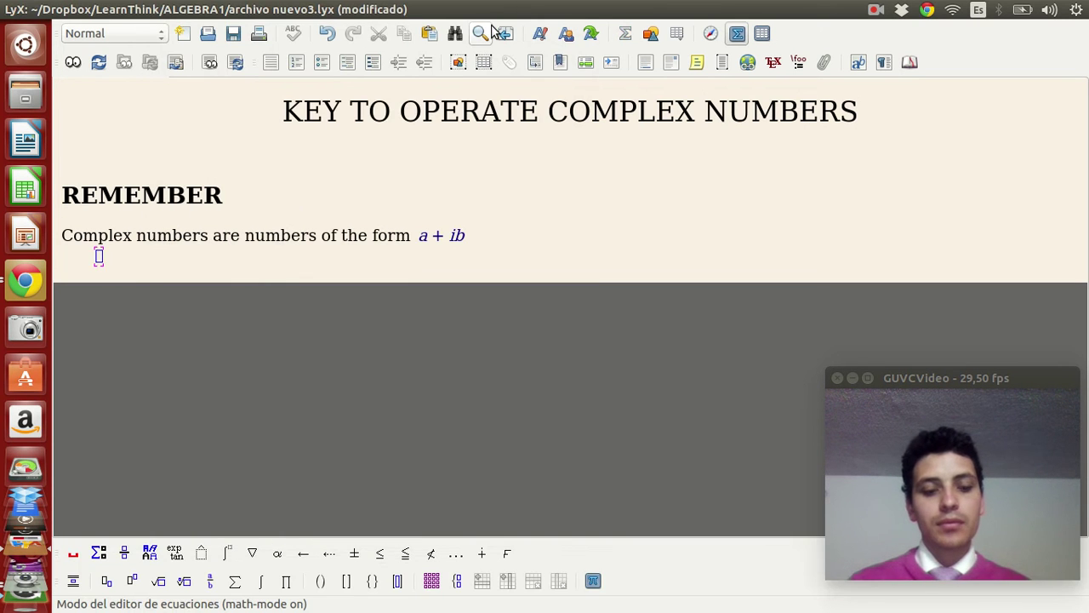
type("i")
key("space")
type("i")
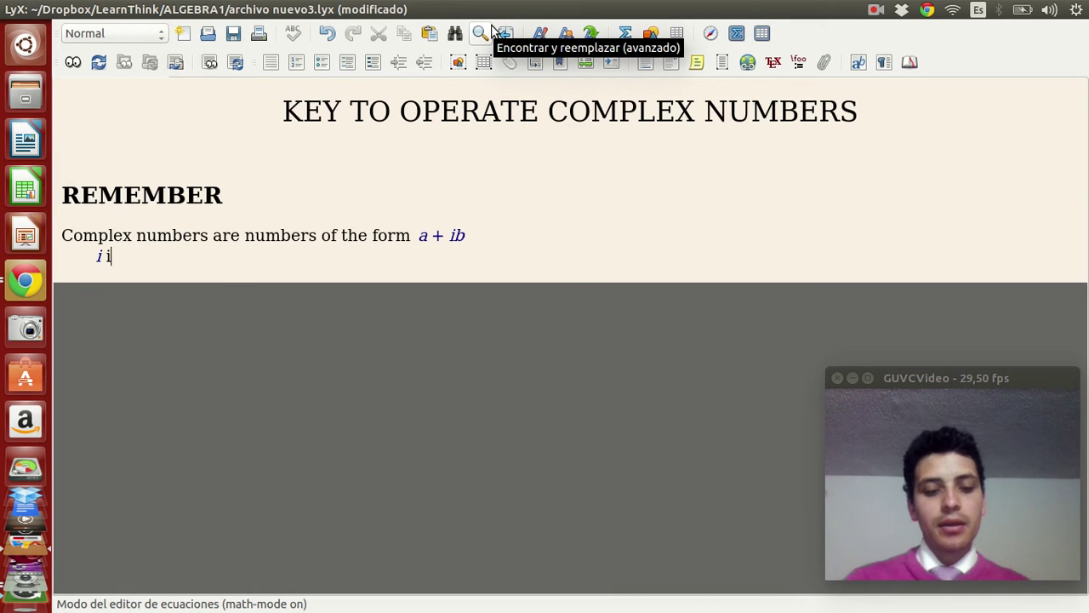
type("s called the imaginary unit")
- Make the words 'imaginary unit.' bold
key("shift+Left")
key("shift+Left")
key("shift+Left")
key("shift+Left")
key("shift+Left")
key("shift+Left")
key("shift+Left")
key("shift+Left")
key("shift+Left")
key("shift+Left")
key("shift+Left")
key("shift+Left")
key("shift+Left")
key("shift+Left")
key("shift+Left")
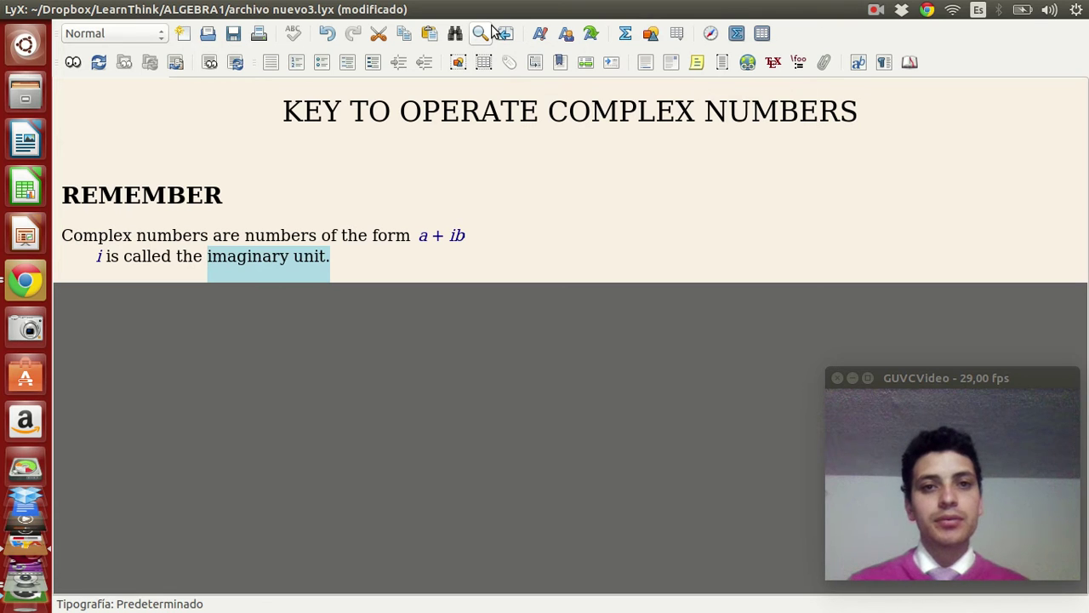
key("Menu")
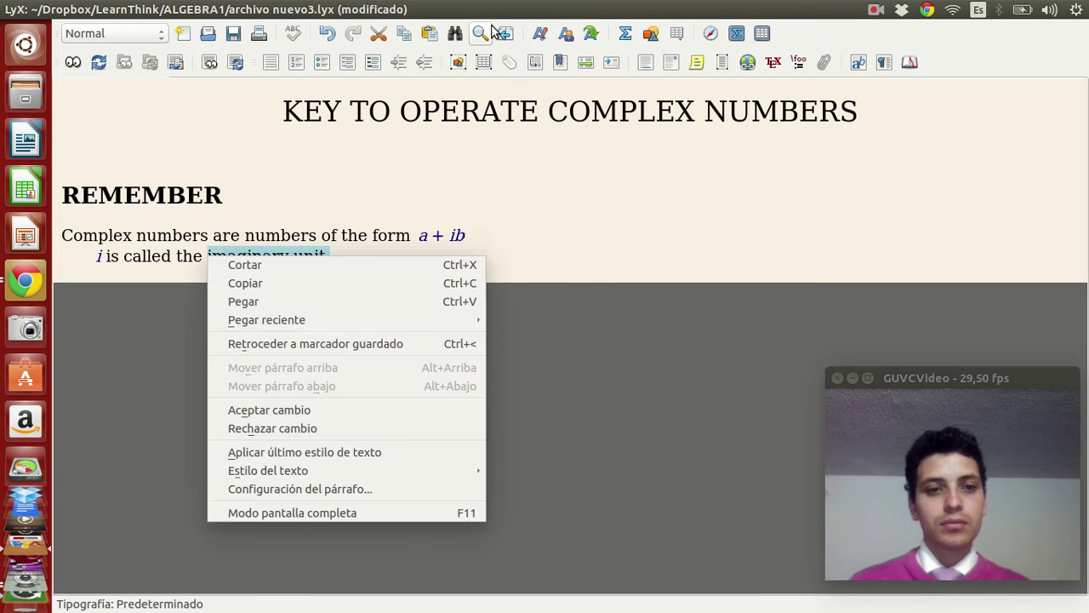
left_click(363, 236)
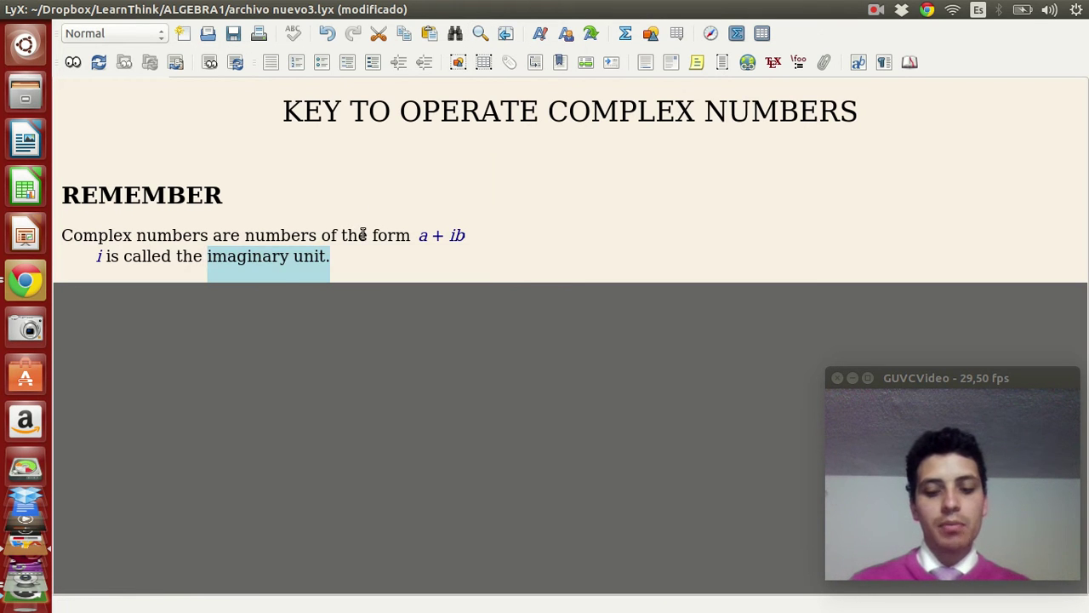
key("ctrl+b")
key("Right")
key("Right")
key("Right")
key("Right")
key("Right")
key("Right")
key("Right")
key("Right")
key("Right")
key("Right")
key("Right")
key("Right")
key("Right")
- Create an empty line below the 'imaginary unit' sentence
left_click(418, 236)
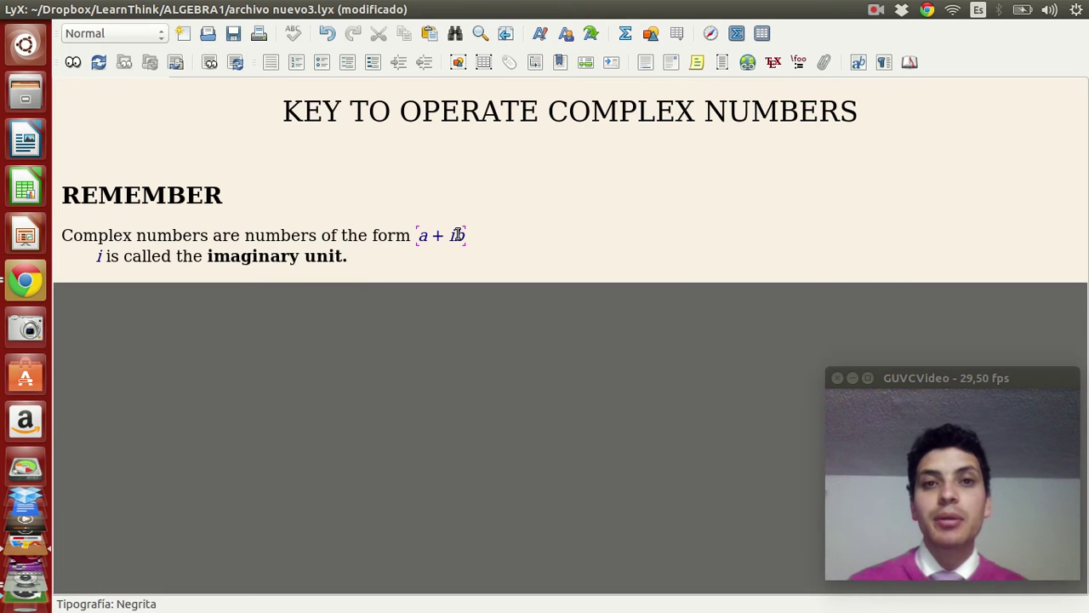
key("Return")
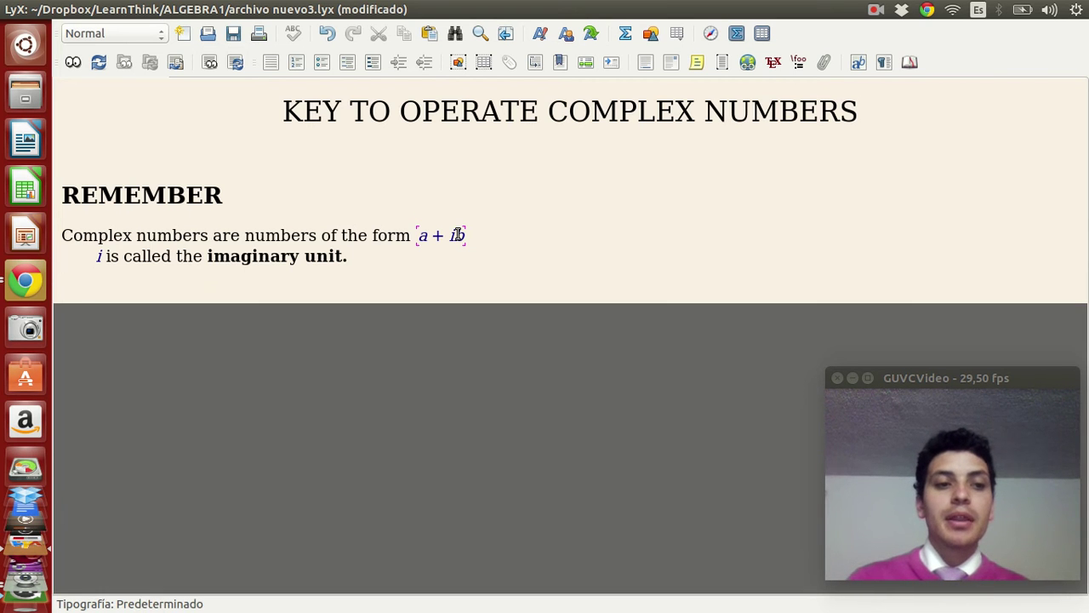
key("BackSpace")
key("Return")
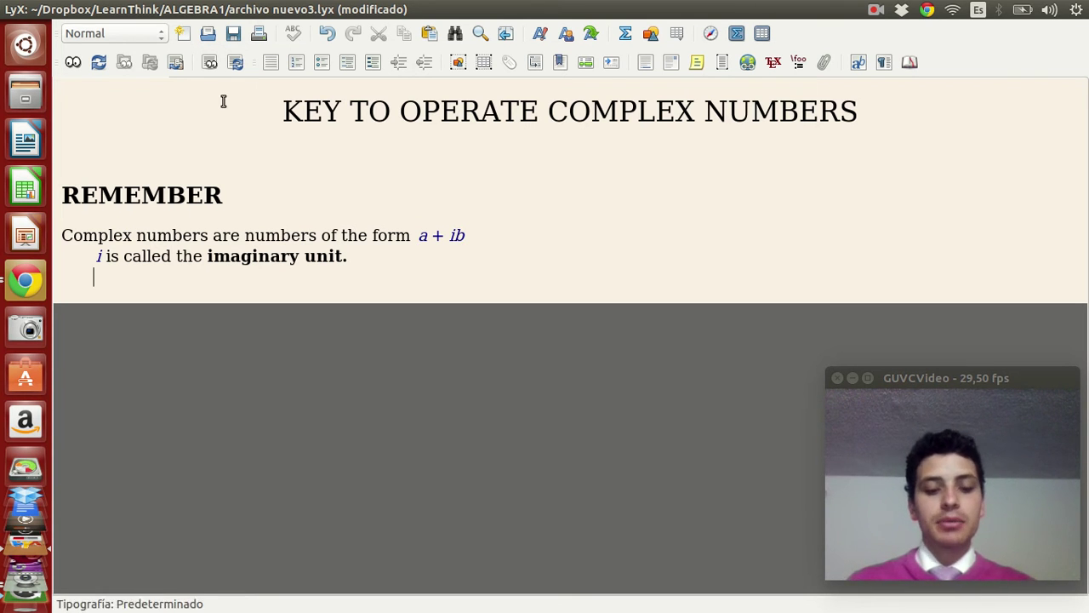
- Type 'The key to operate complex numbers is to remember that' on the new line
type("The ket")
key("BackSpace")
type("y to p")
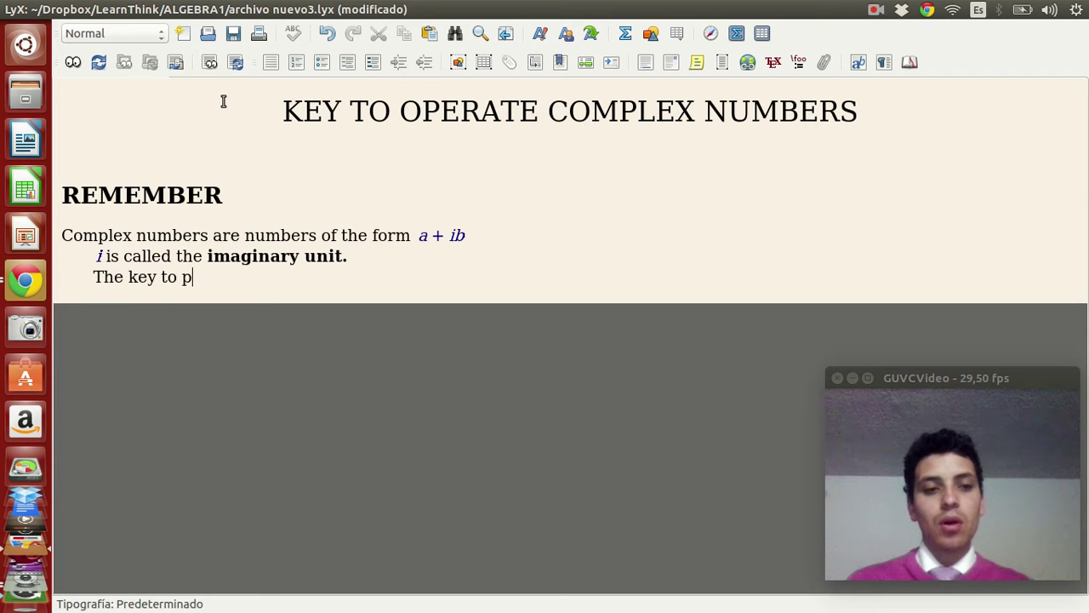
key("BackSpace")
type("operate com")
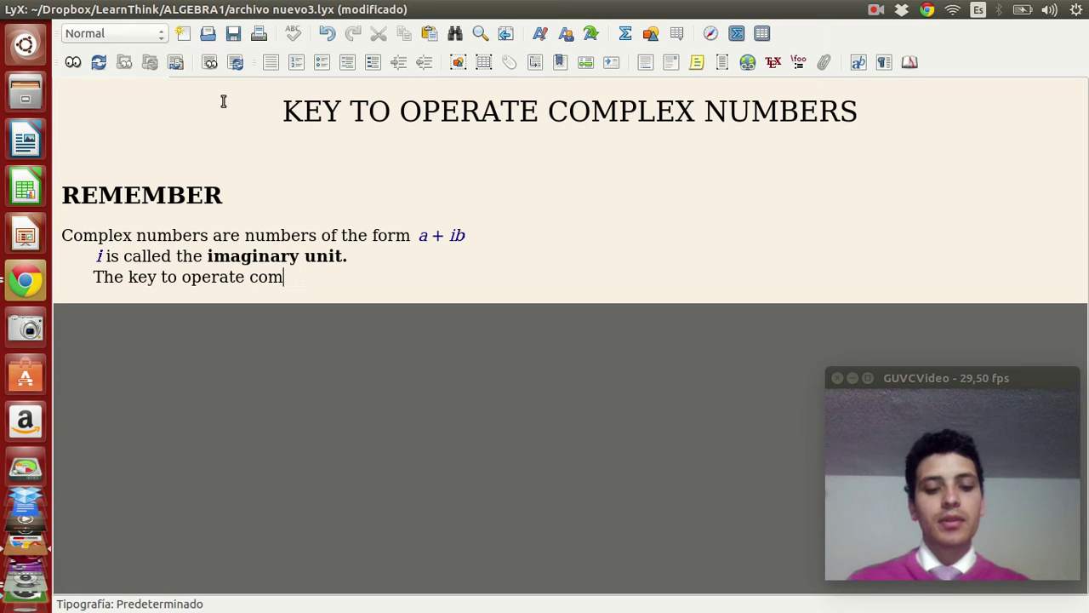
type("plex numbers ")
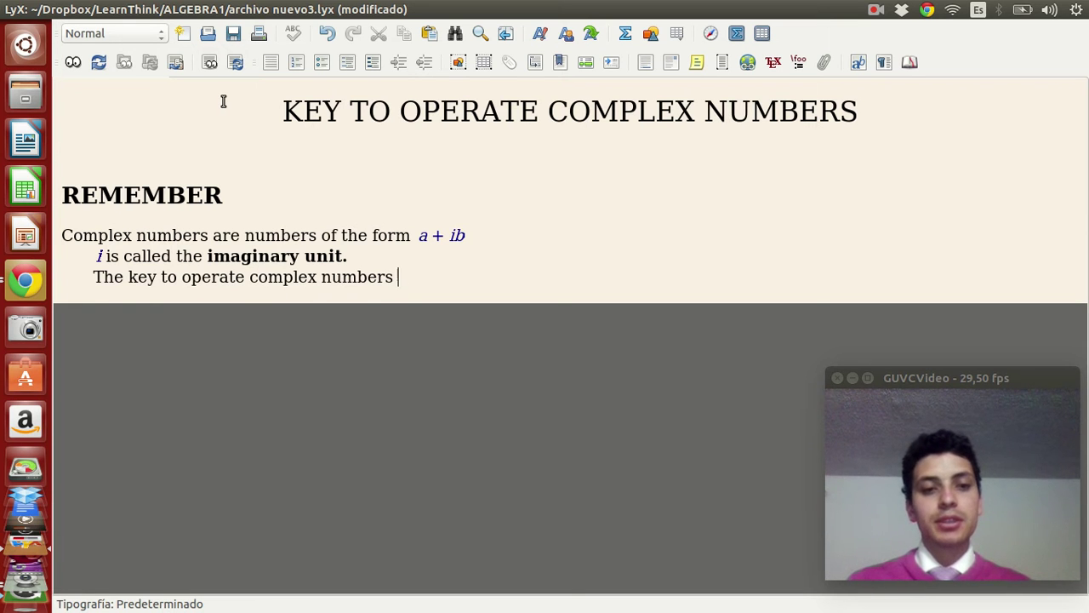
type("is to rem")
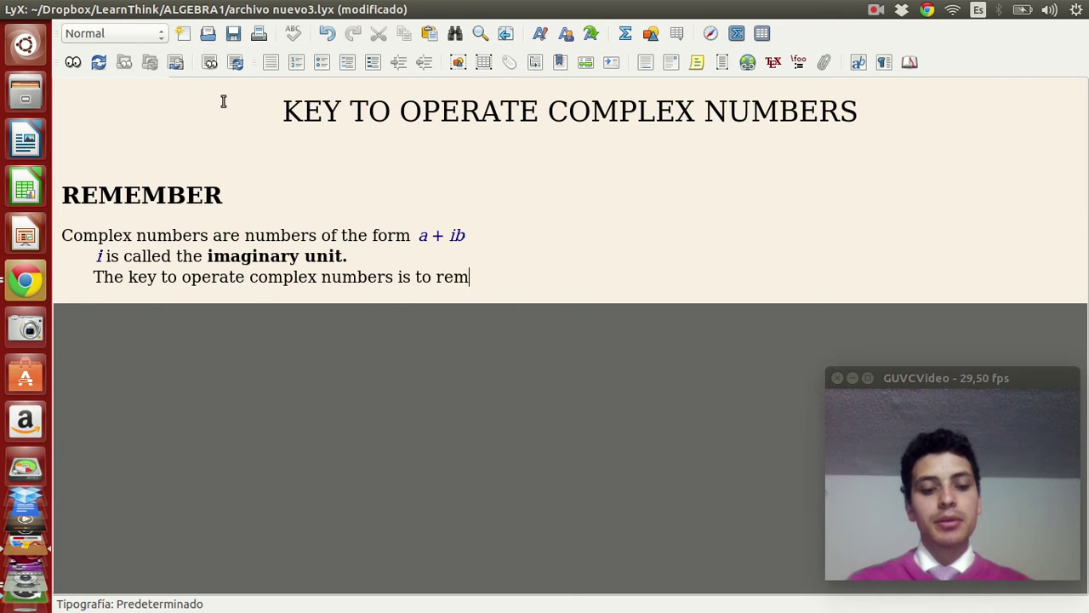
type("ember ")
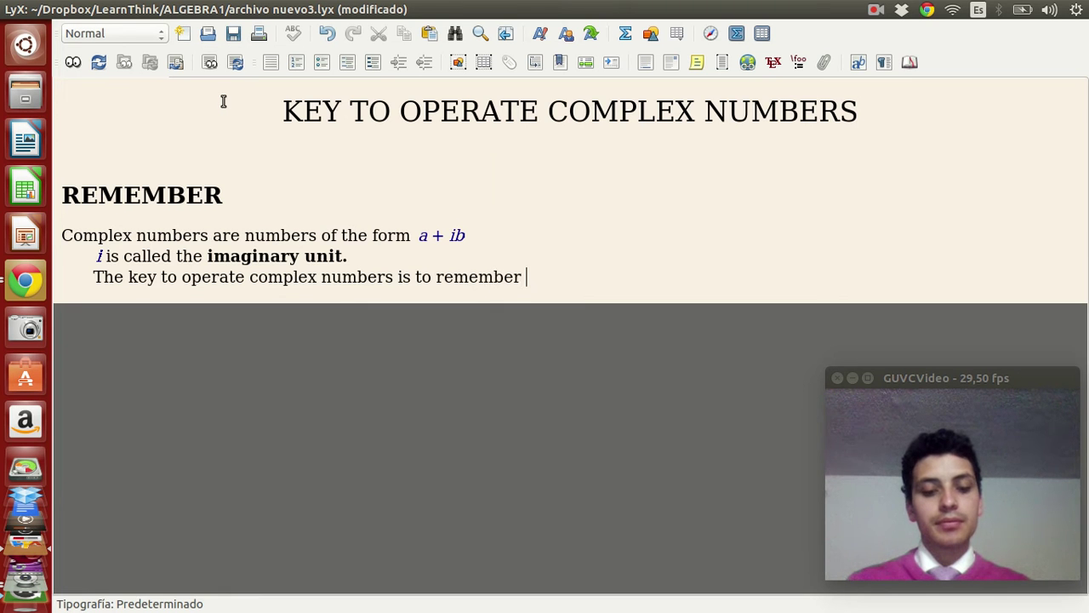
type("thtat")
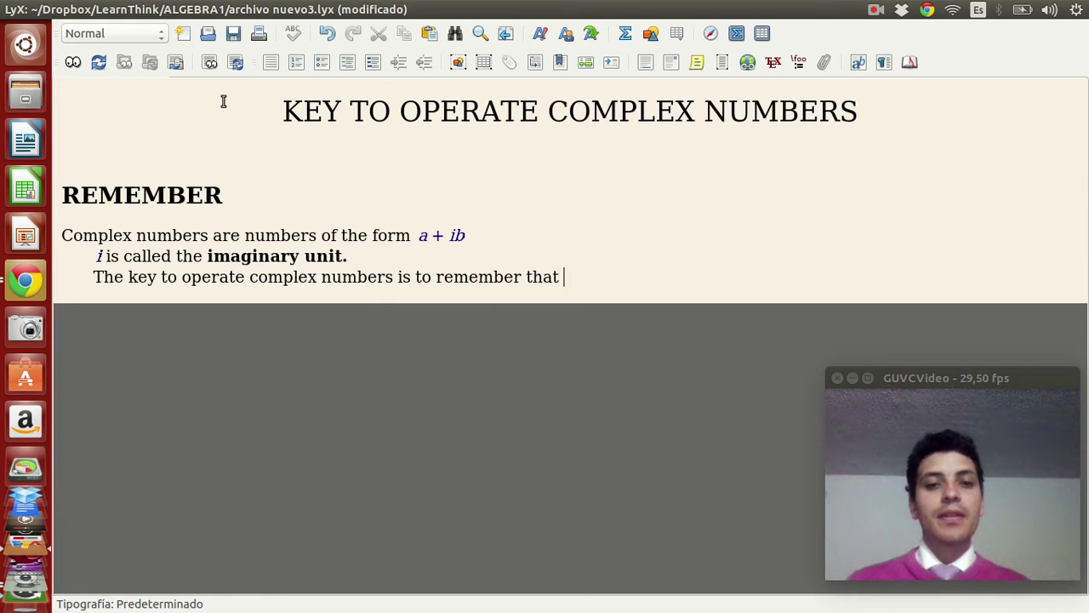
- Append the inline equation i² = -1 after 'that', then start a new paragraph
left_click(183, 12)
mouse_move(189, 29)
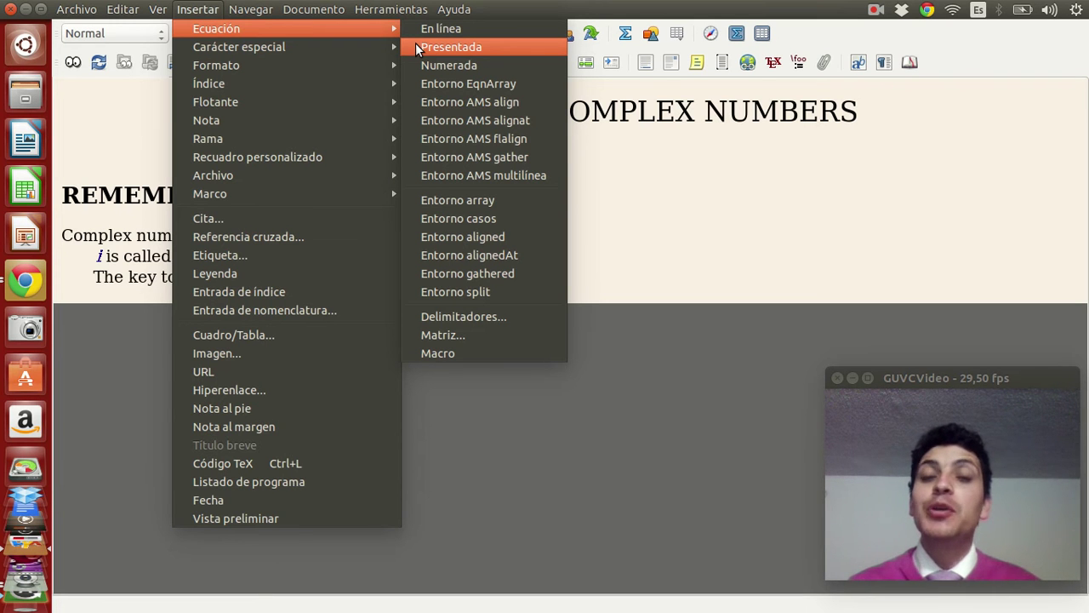
left_click(430, 30)
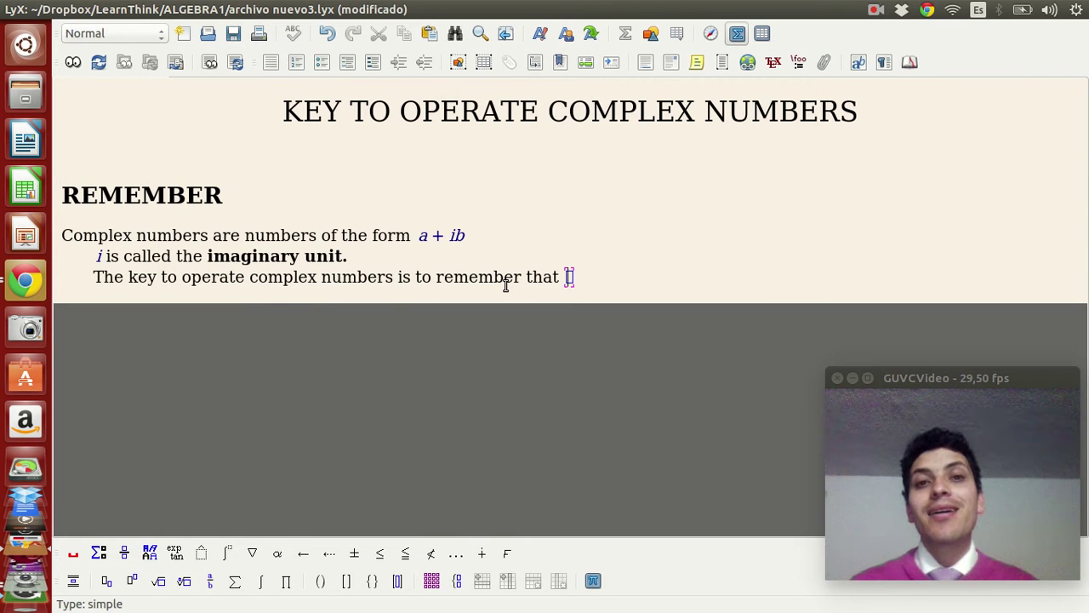
type("i")
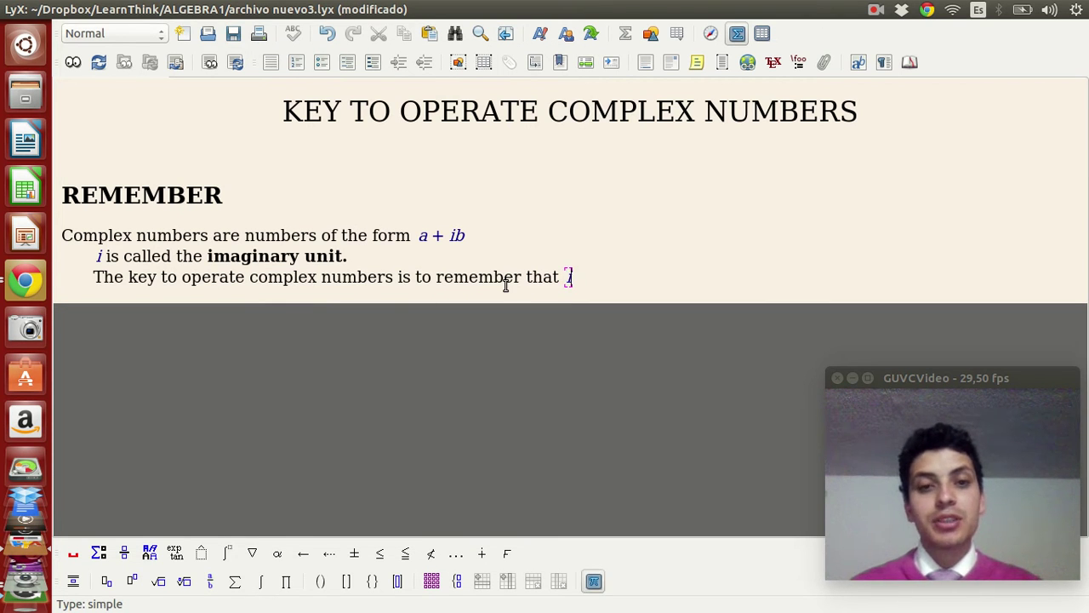
left_click(132, 581)
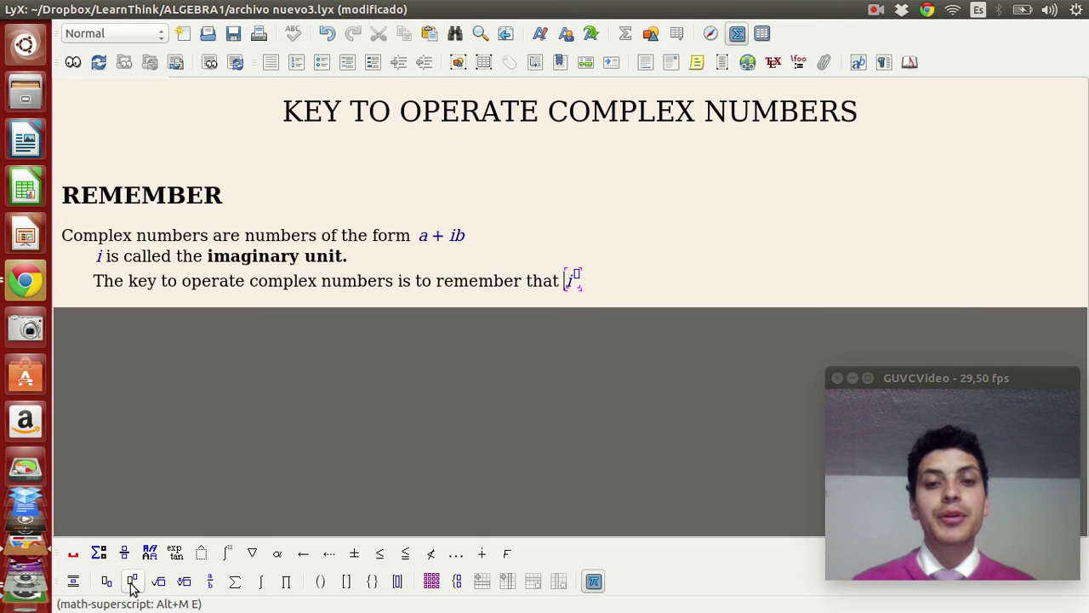
type("2")
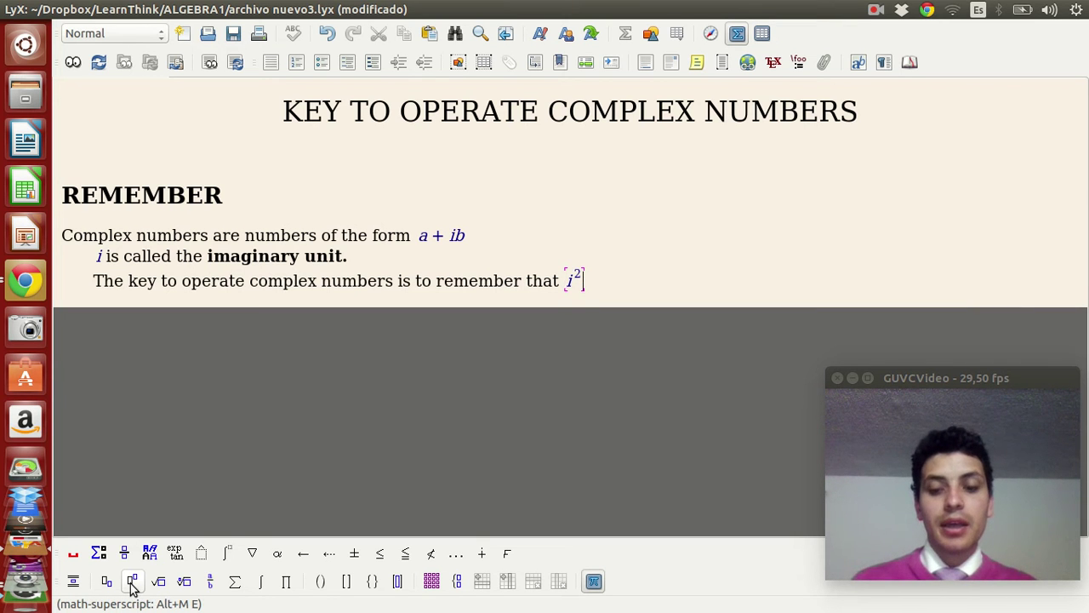
key("Right")
type("= - 1")
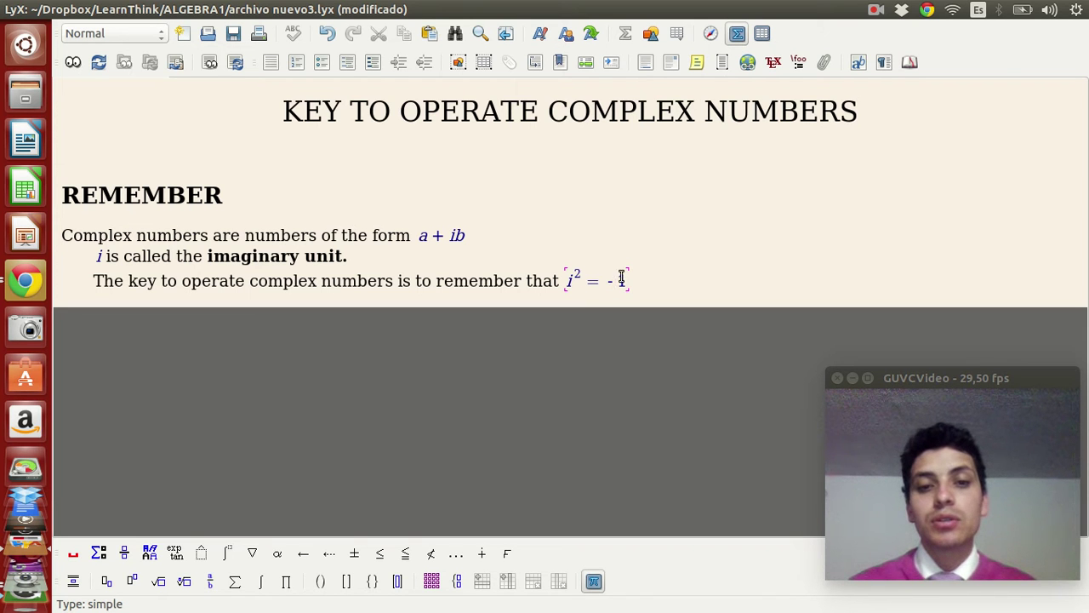
left_click(652, 279)
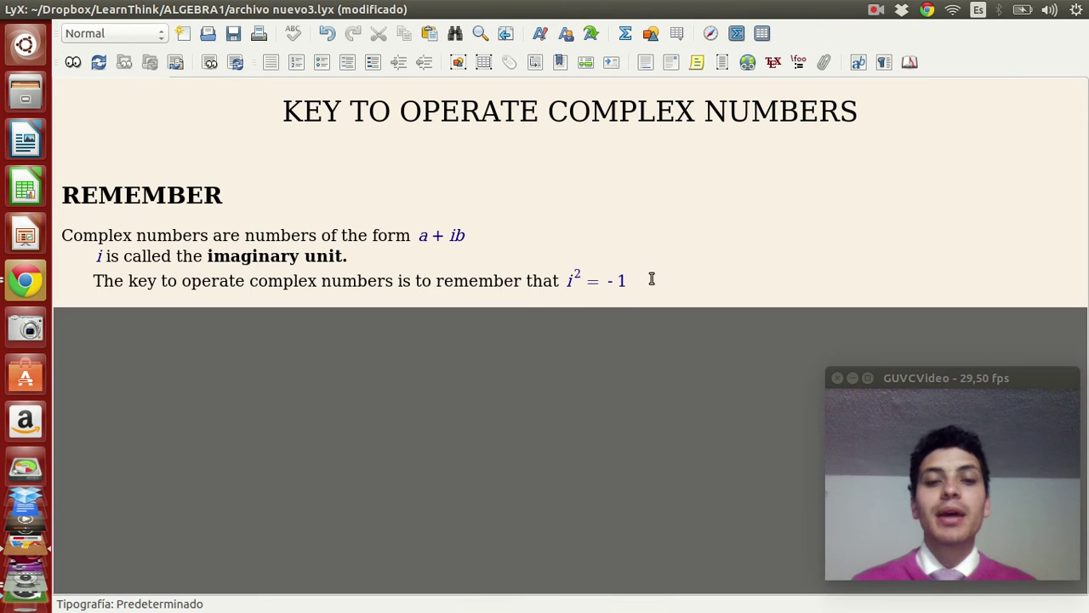
key("Return")
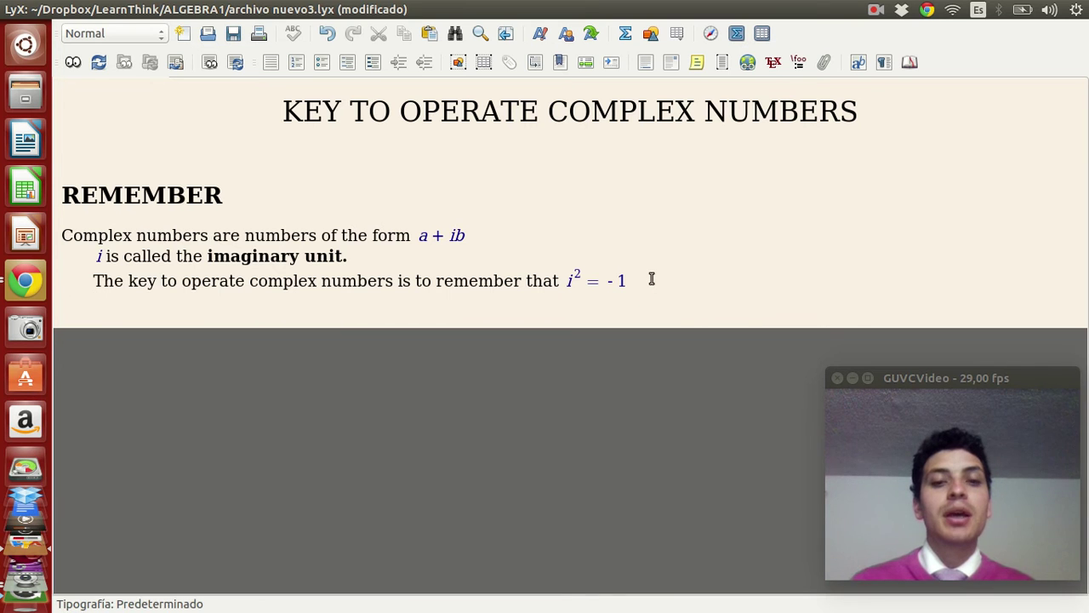
- Add a Sección* heading 'EXAMPLES' followed by a paragraph starting 'Find'
left_click(134, 32)
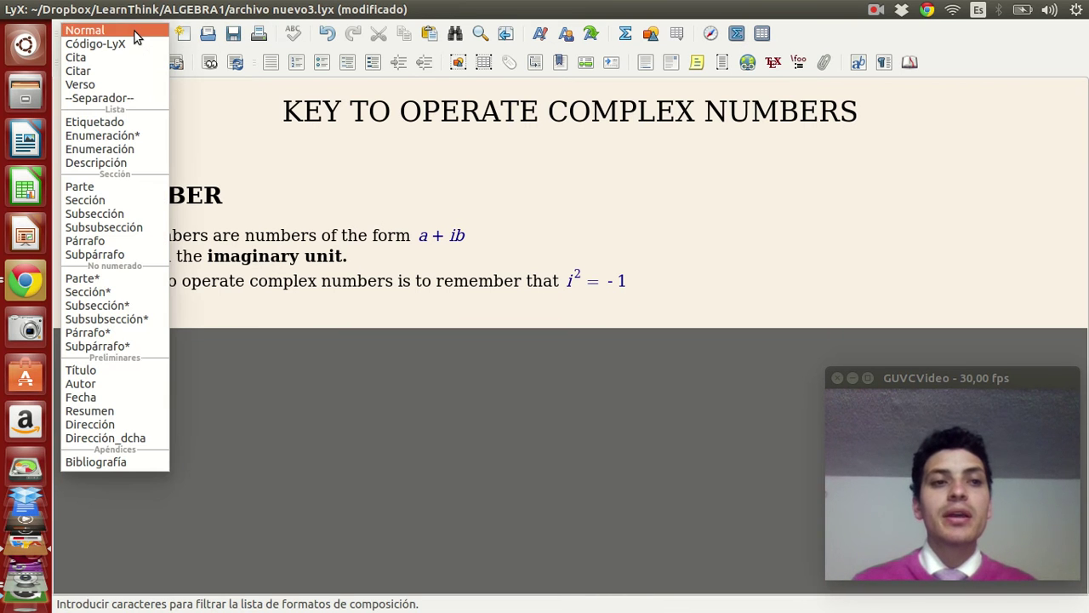
left_click(110, 291)
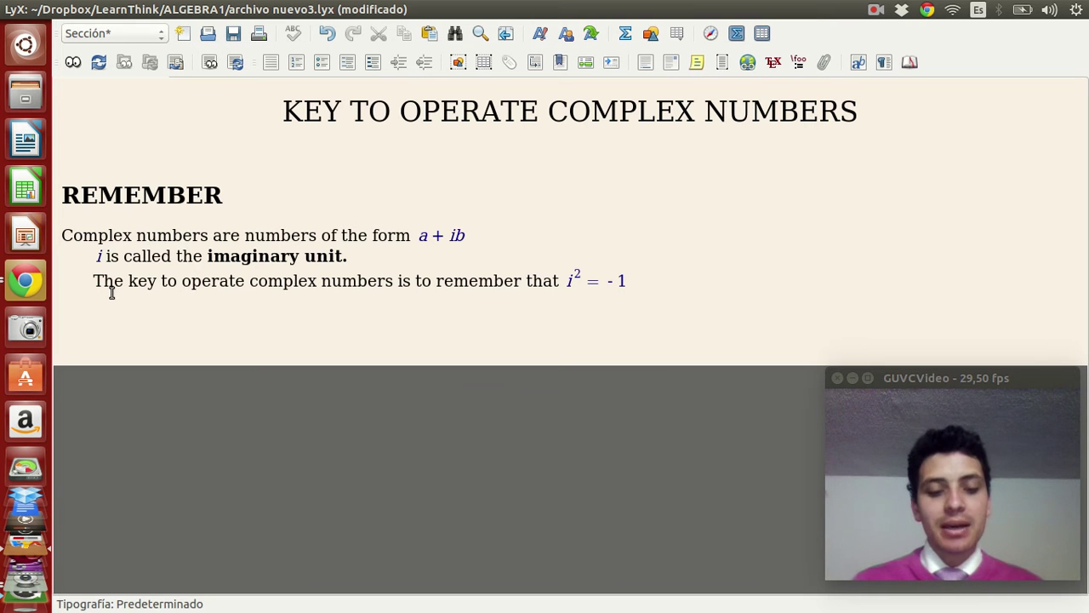
type("EXAMPLES")
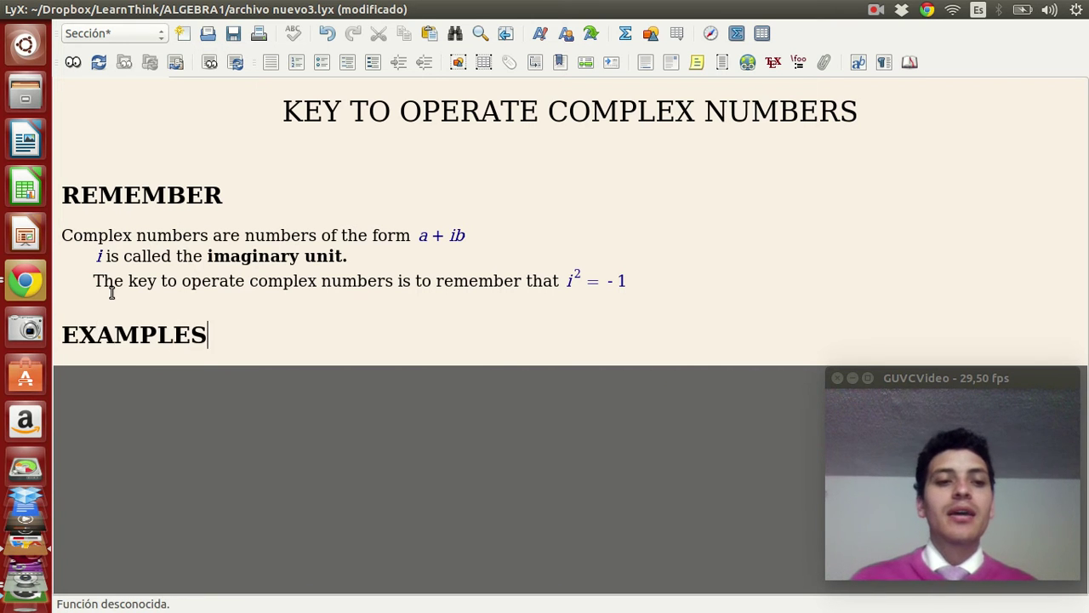
key("Return")
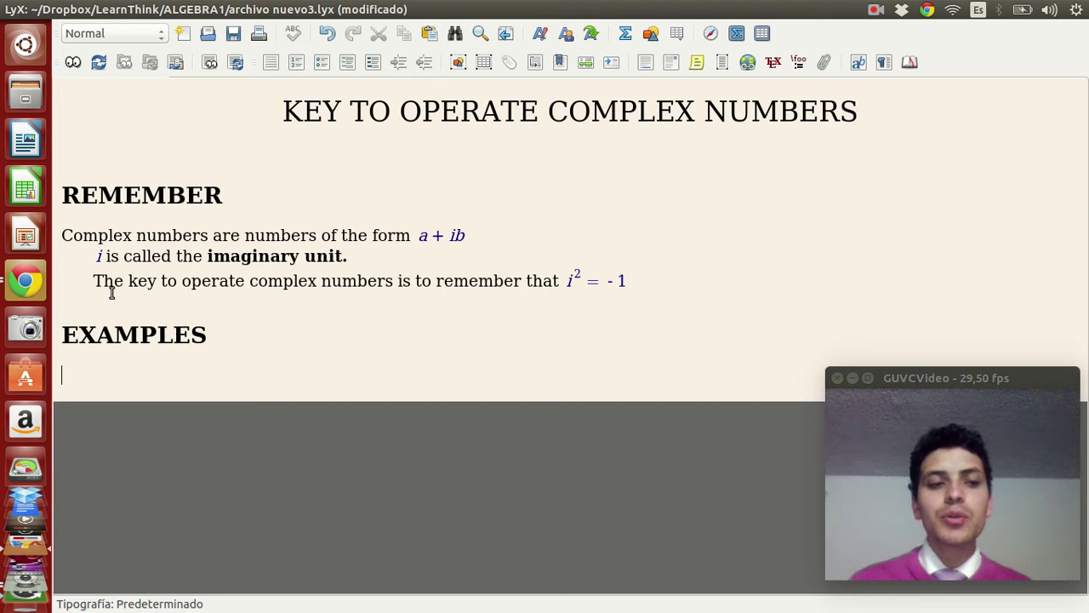
type("Find")
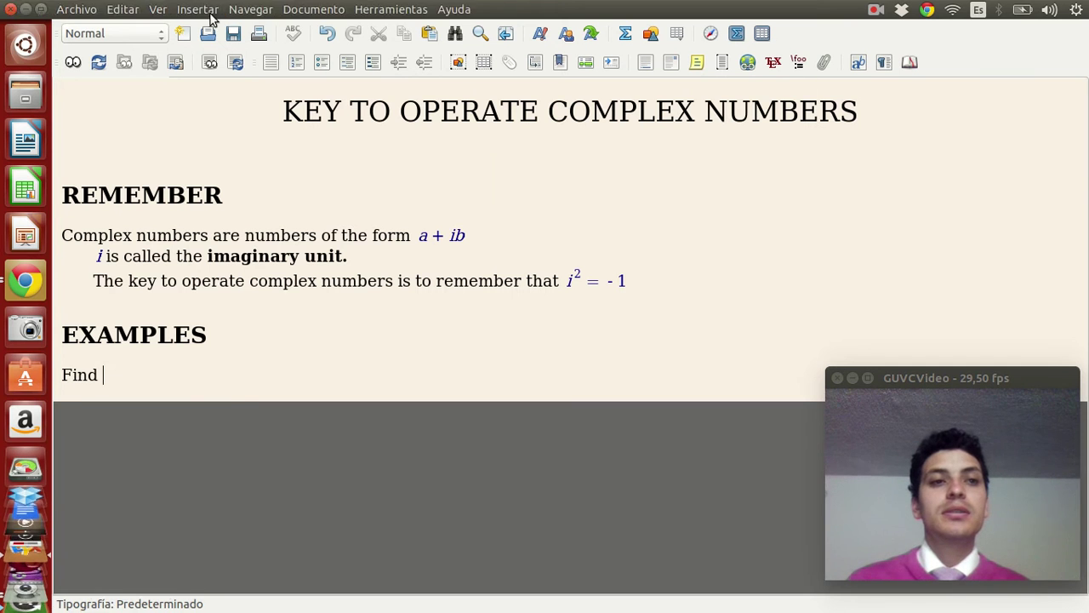
- Append the inline formula i^30 after 'Find', then start a new paragraph
left_click(194, 10)
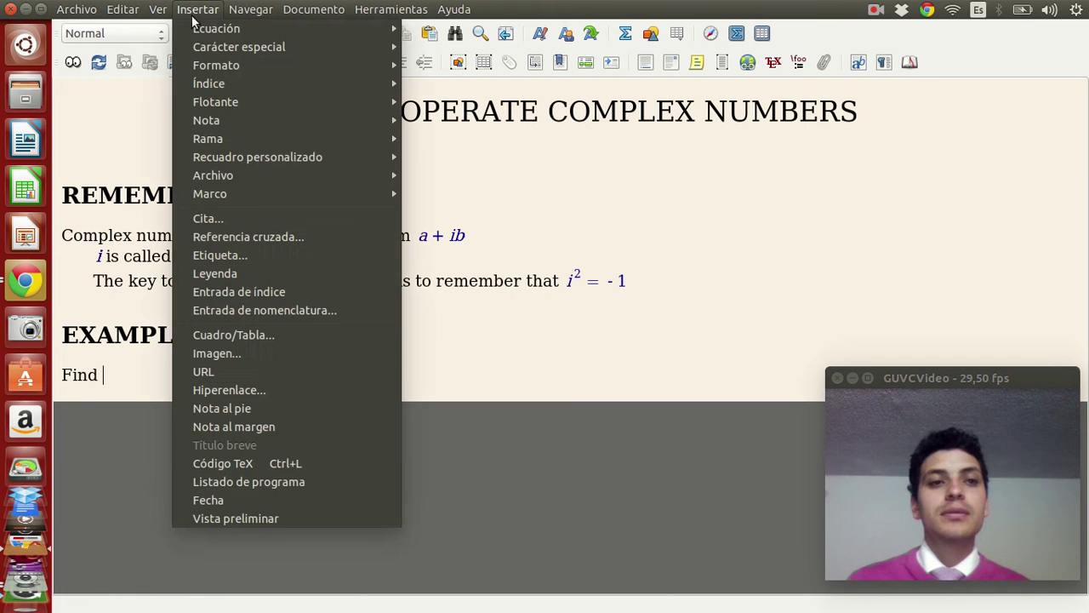
mouse_move(255, 29)
left_click(476, 30)
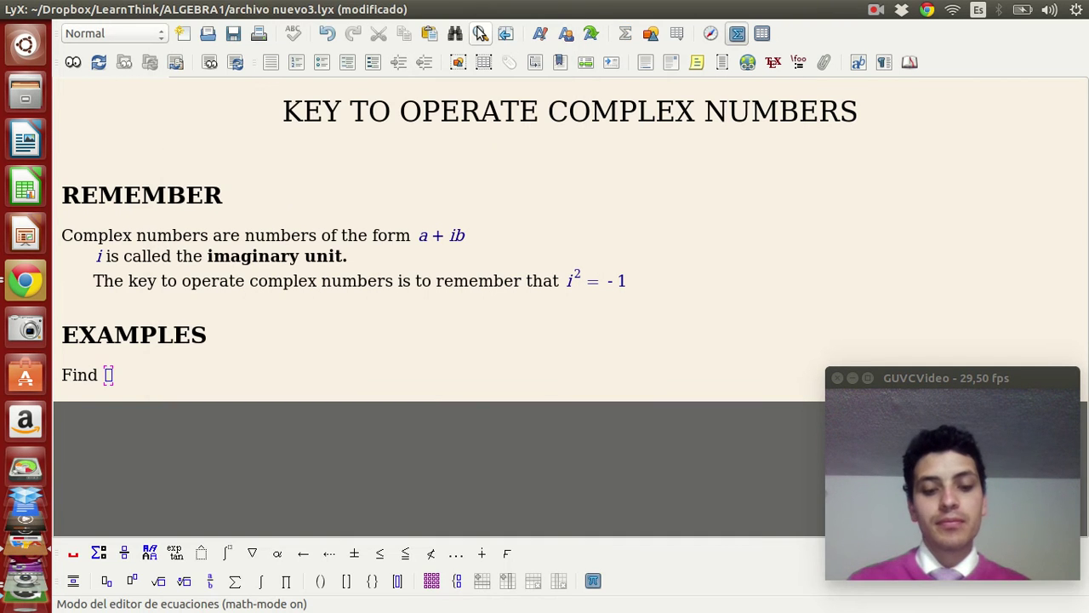
type("i")
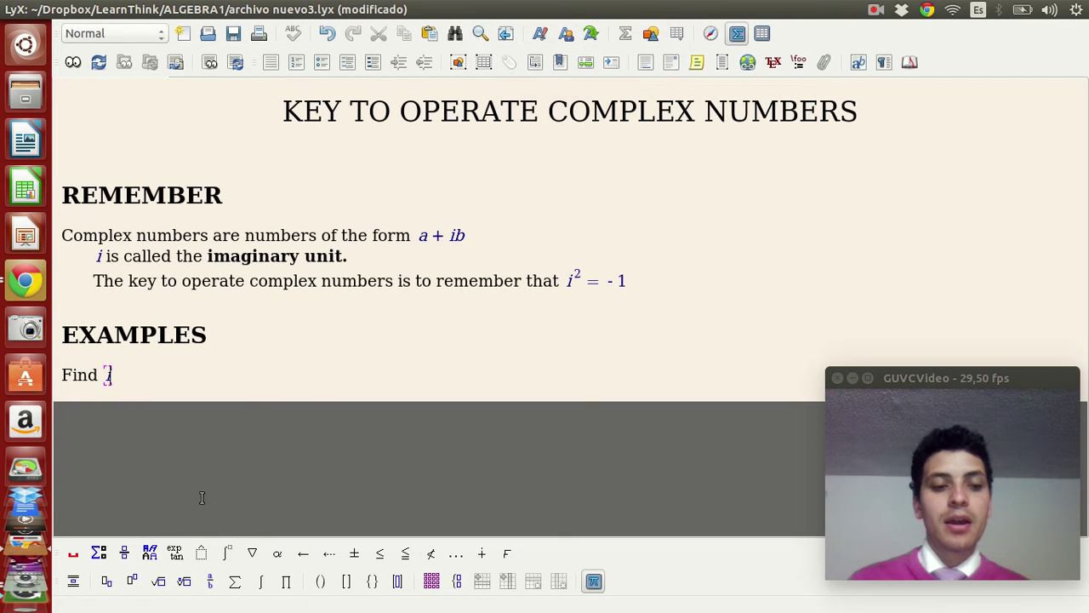
left_click(132, 582)
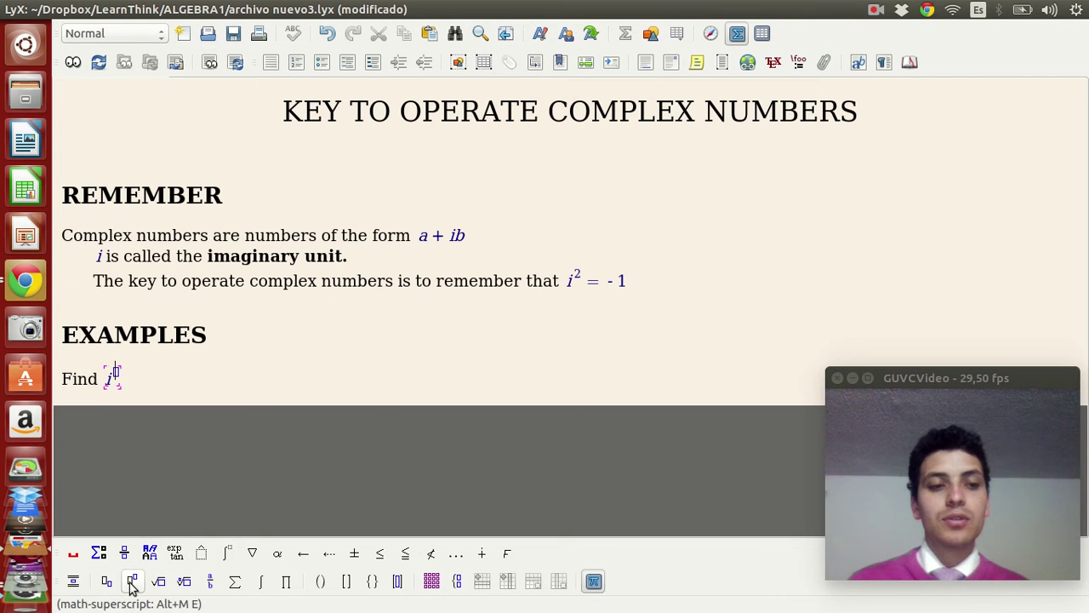
type("30")
left_click(132, 582)
key("Escape")
key("Return")
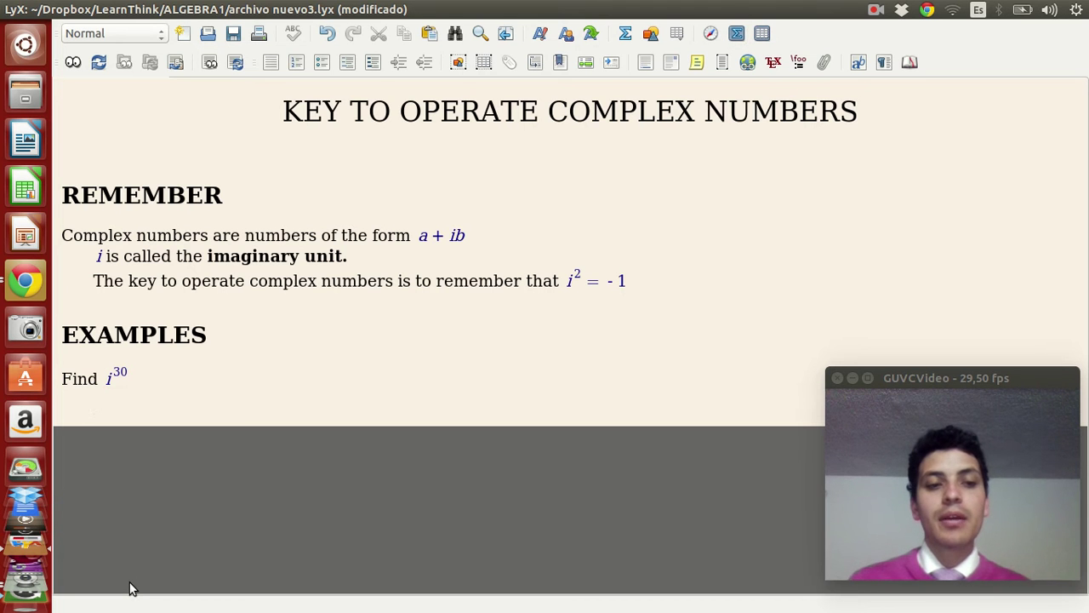